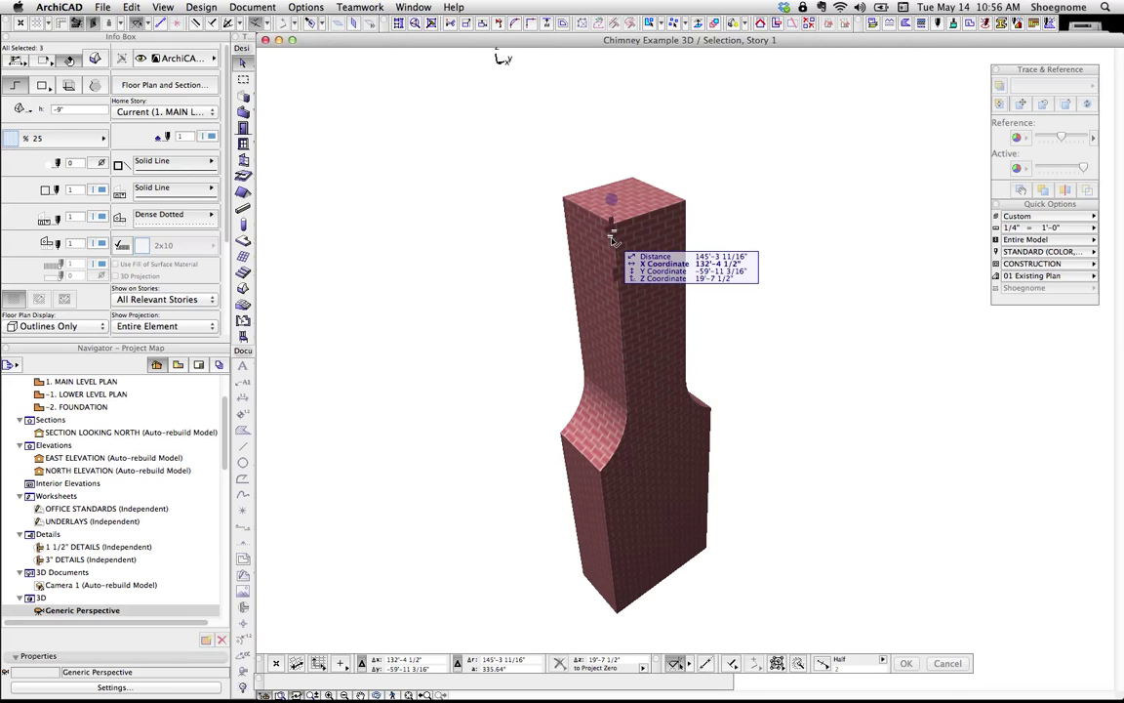
left_click(611, 200)
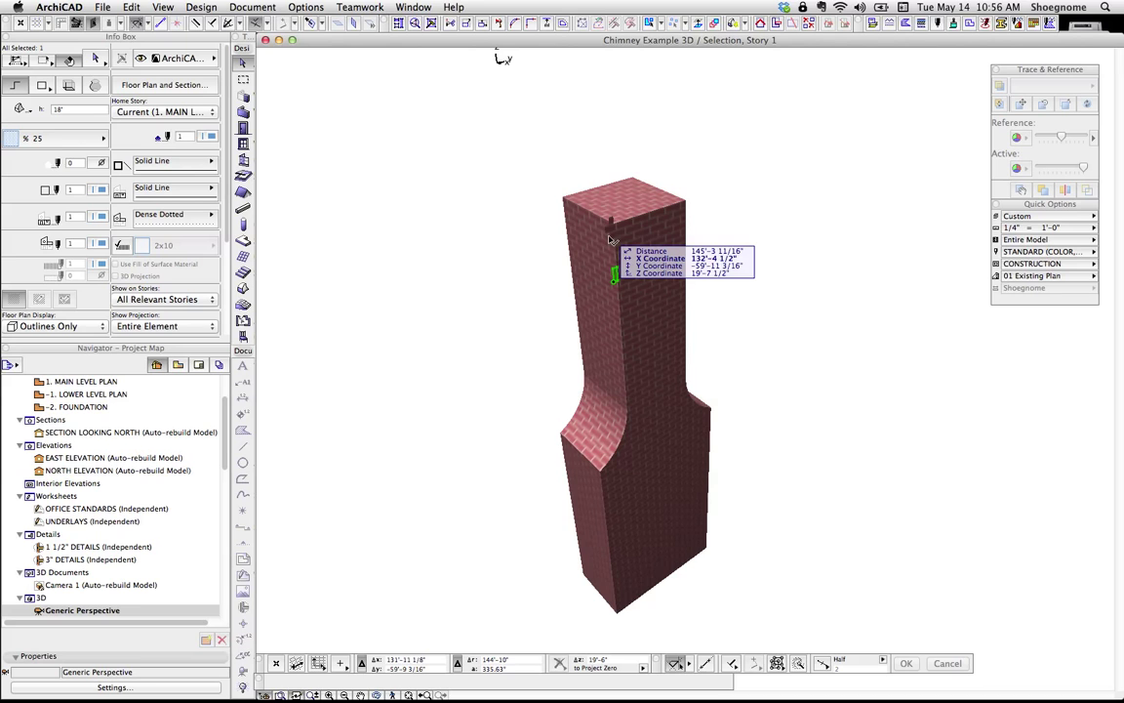
left_click(609, 234)
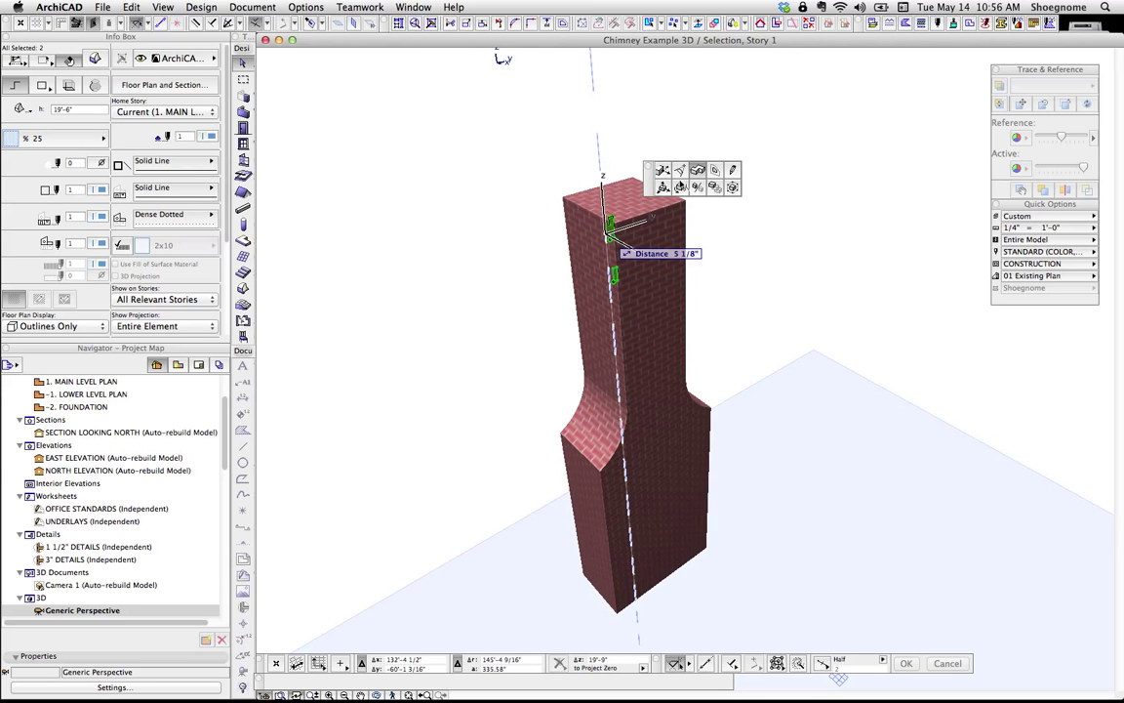
left_click(697, 169)
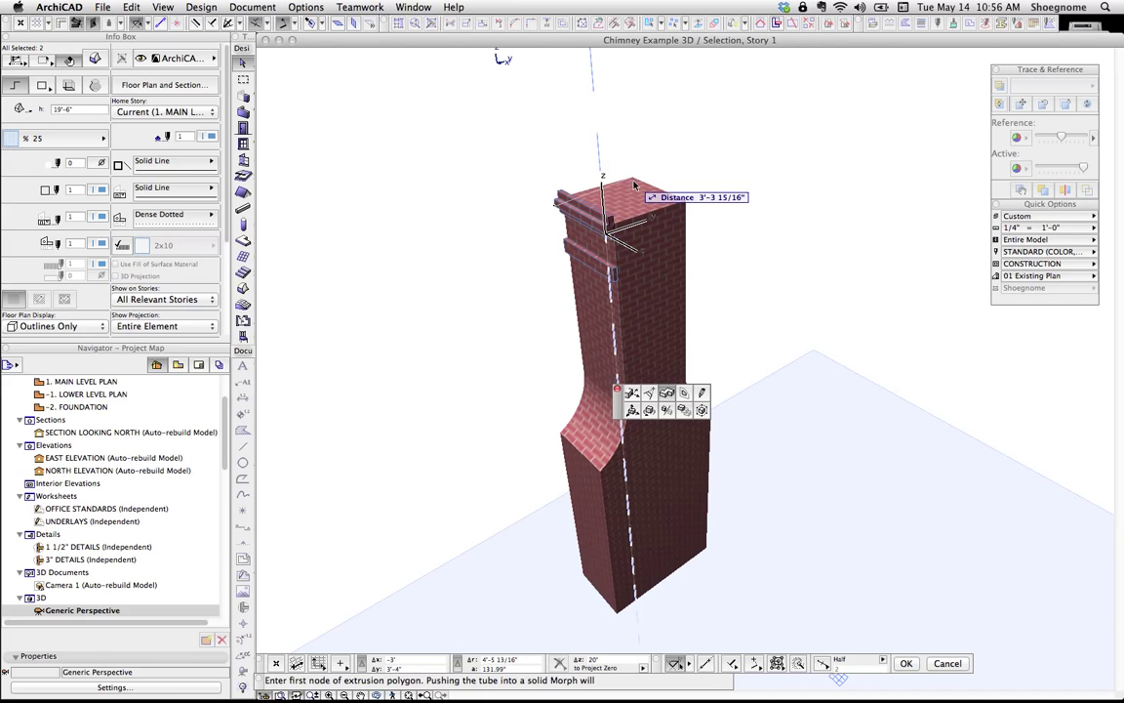
left_click(555, 204)
left_click(634, 182)
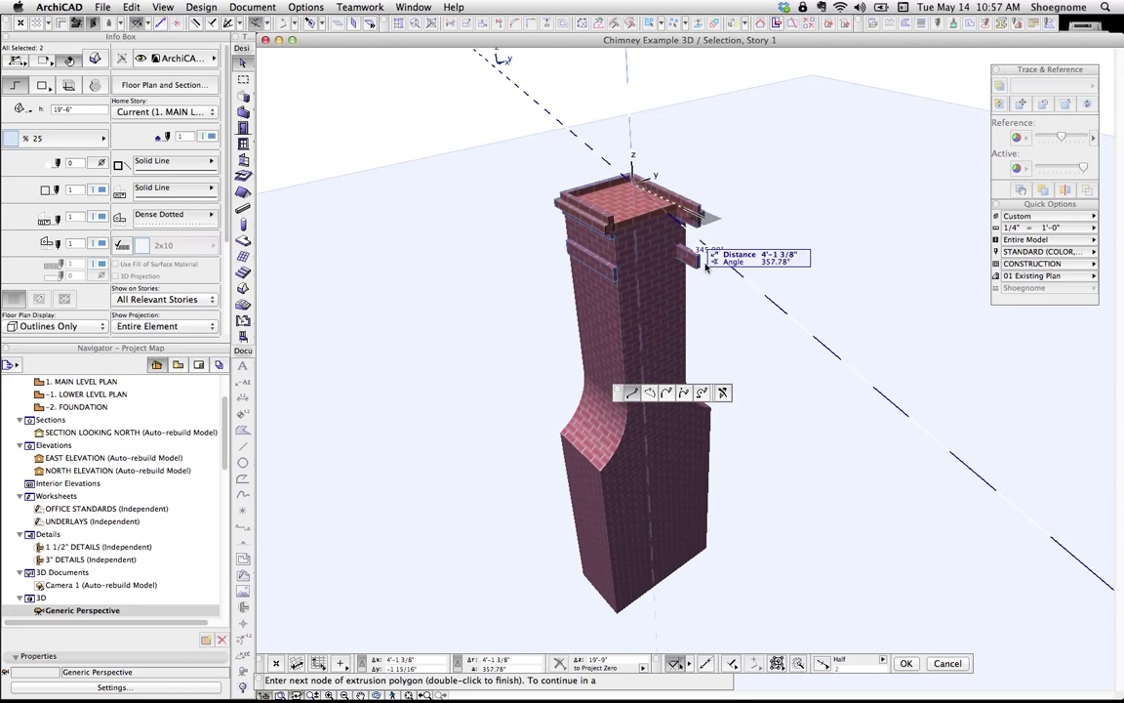
left_click(723, 394)
left_click(723, 394)
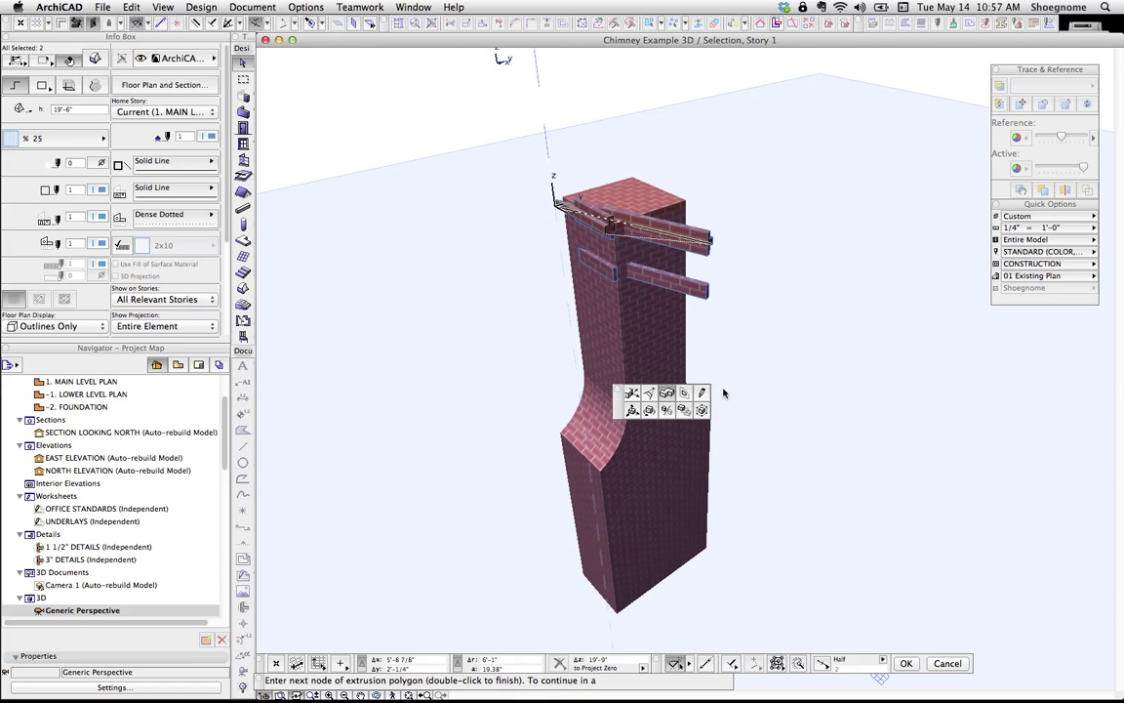
key("Escape")
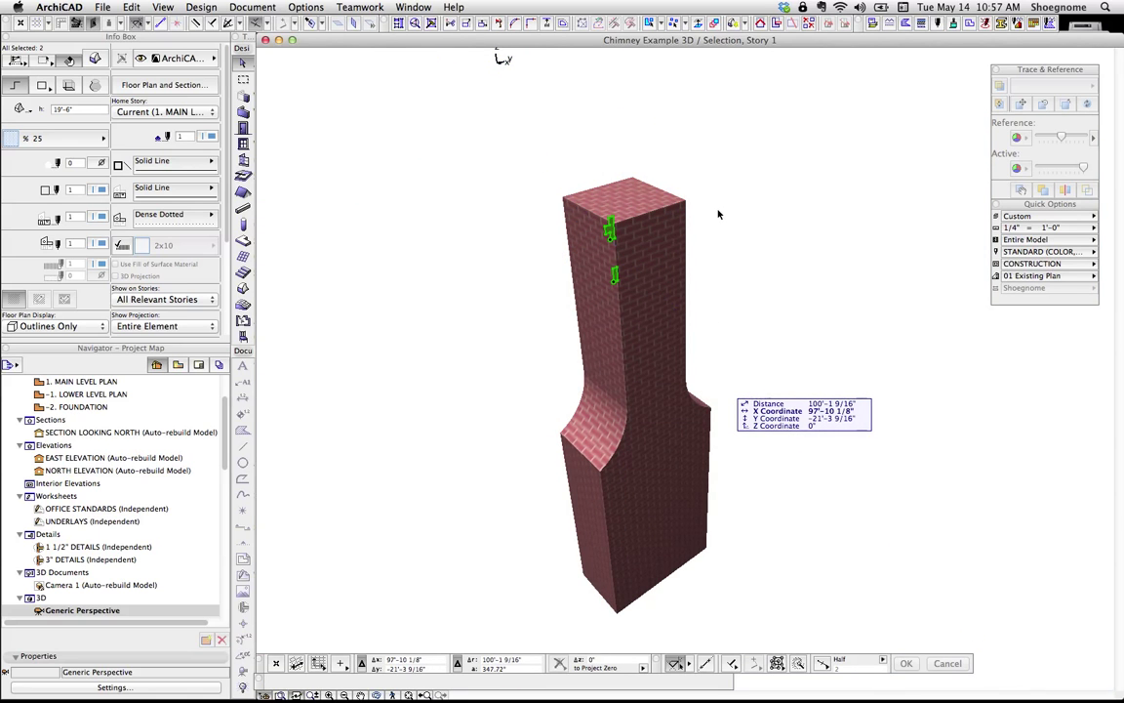
key("Escape")
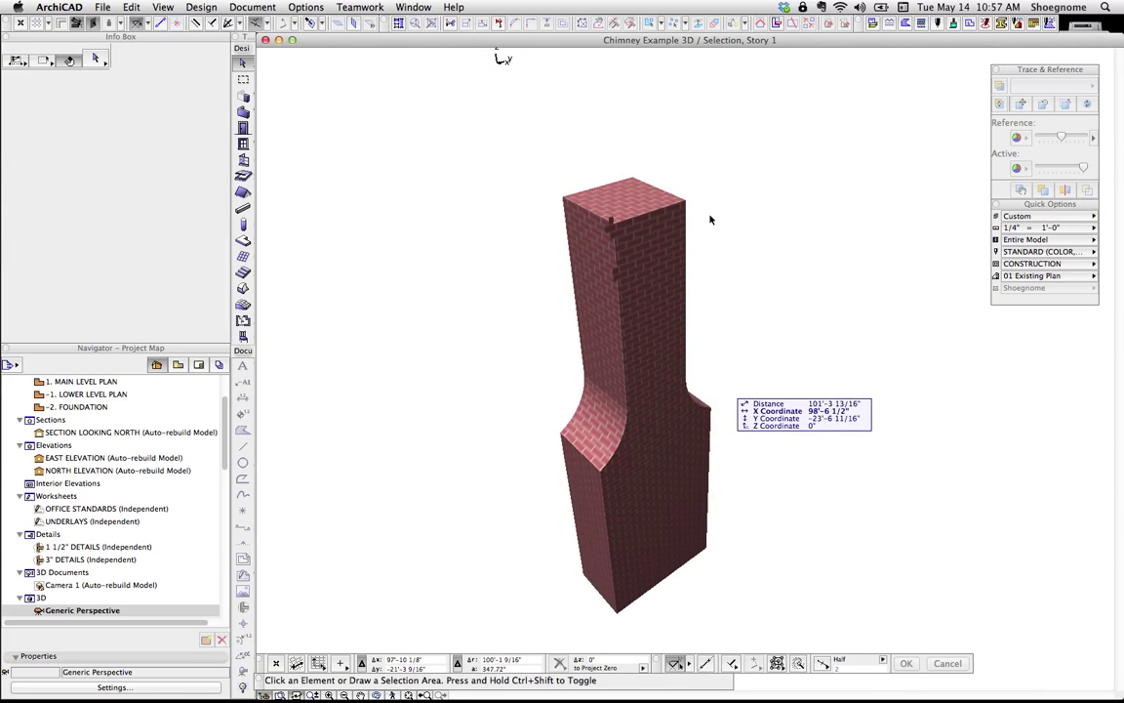
- Extrude both small brick morph profiles with the Tube command around the full perimeter of the chimney's top face, using the Magic Wand
left_click(616, 276)
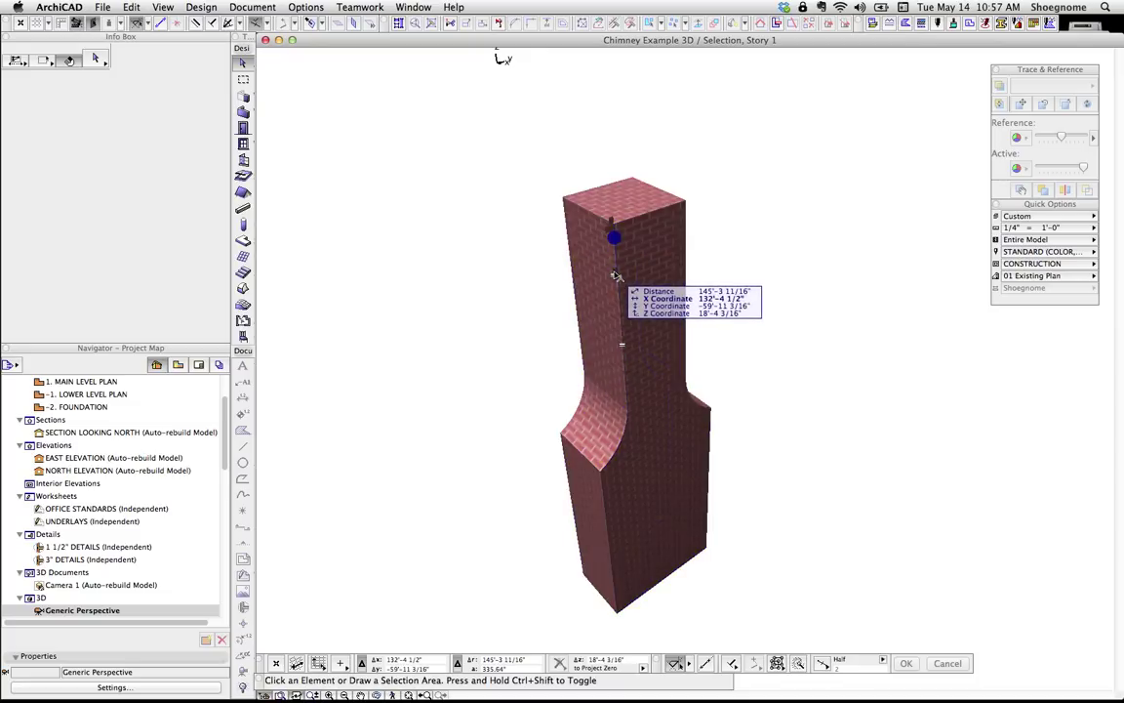
left_click(616, 277)
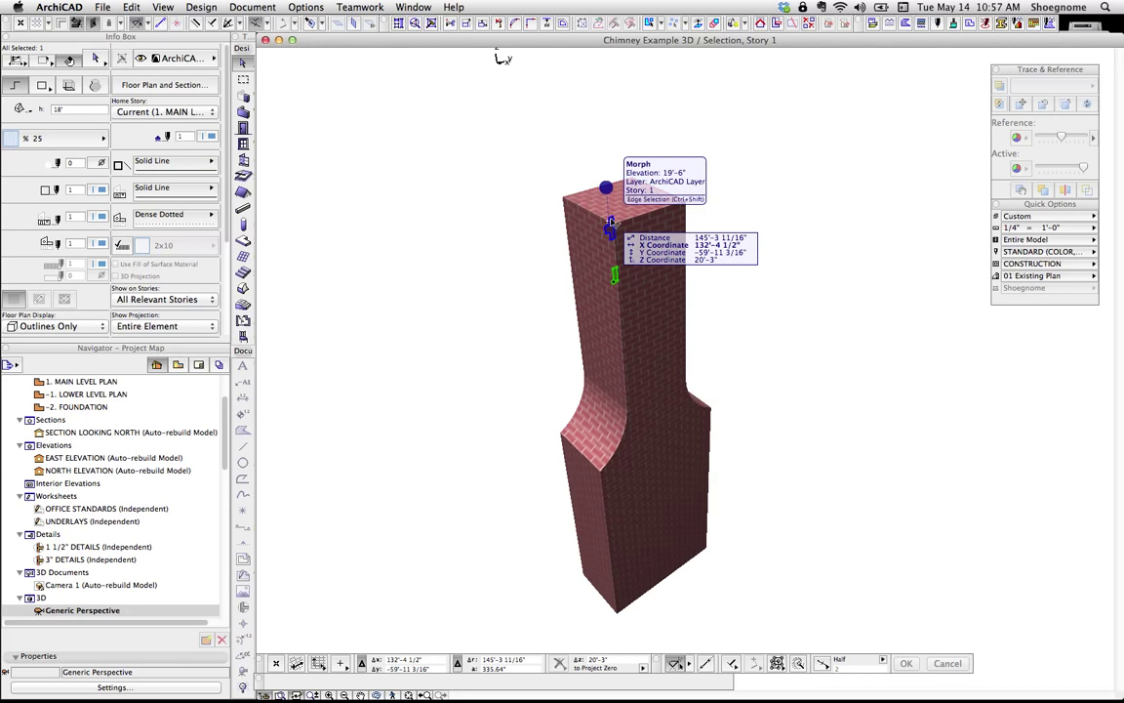
left_click(611, 223, "shift")
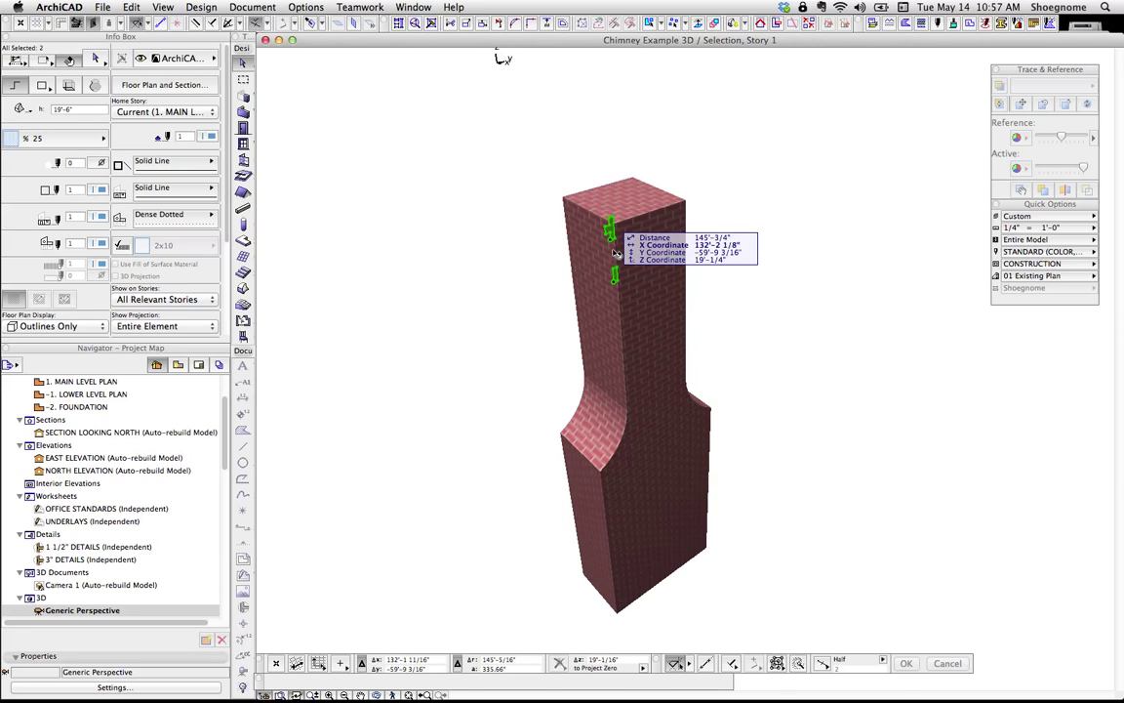
left_click(613, 241)
left_click(703, 304)
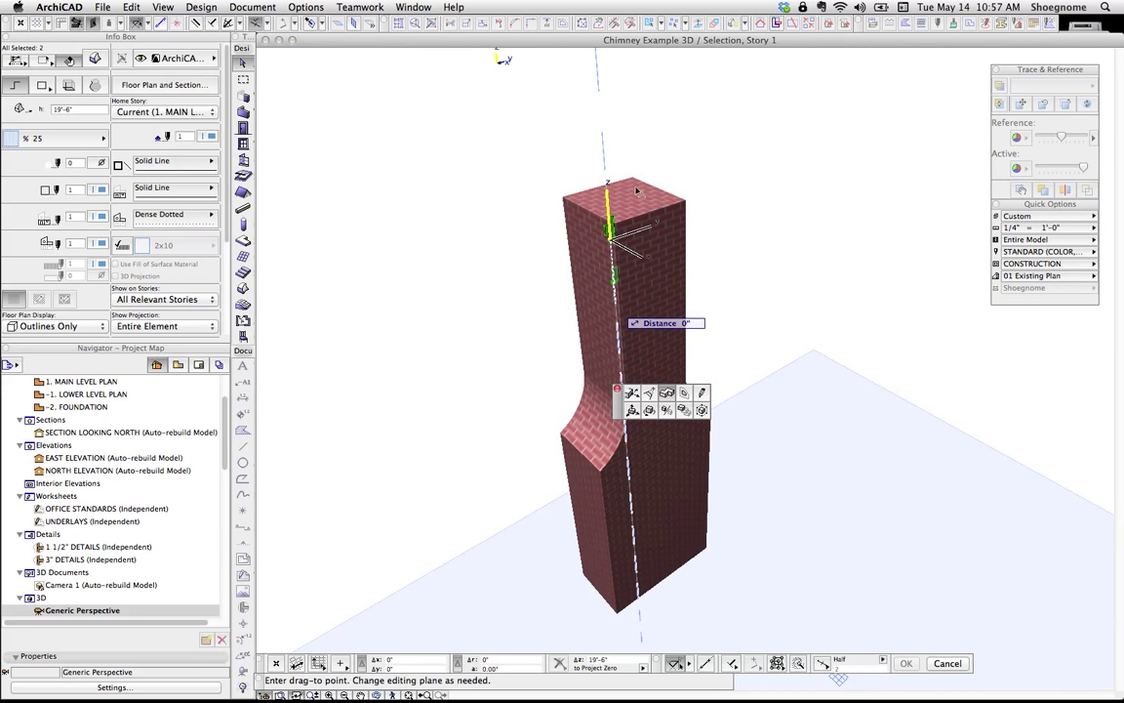
left_click(637, 191)
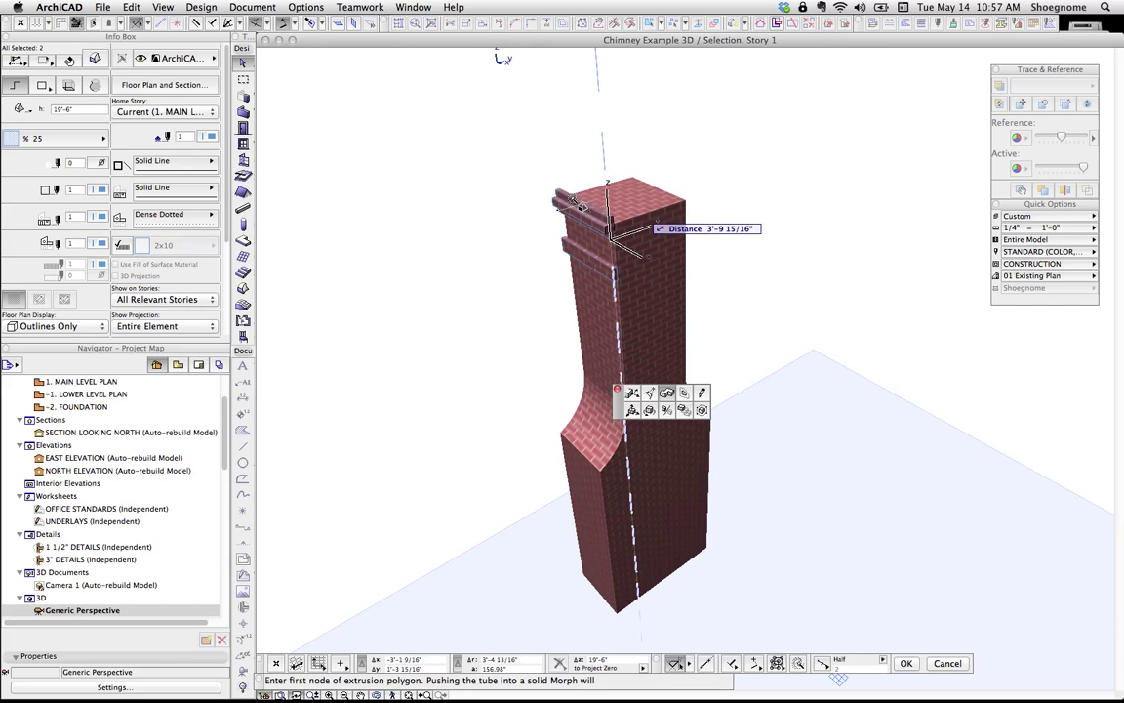
left_click(639, 198)
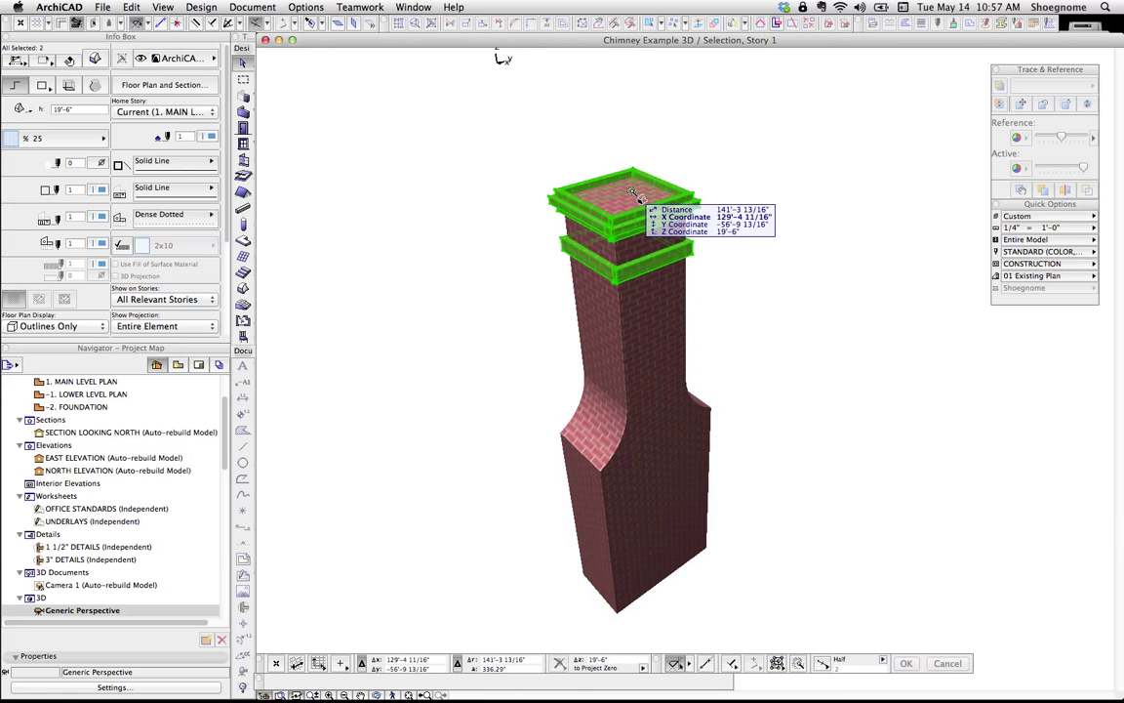
left_click(809, 256)
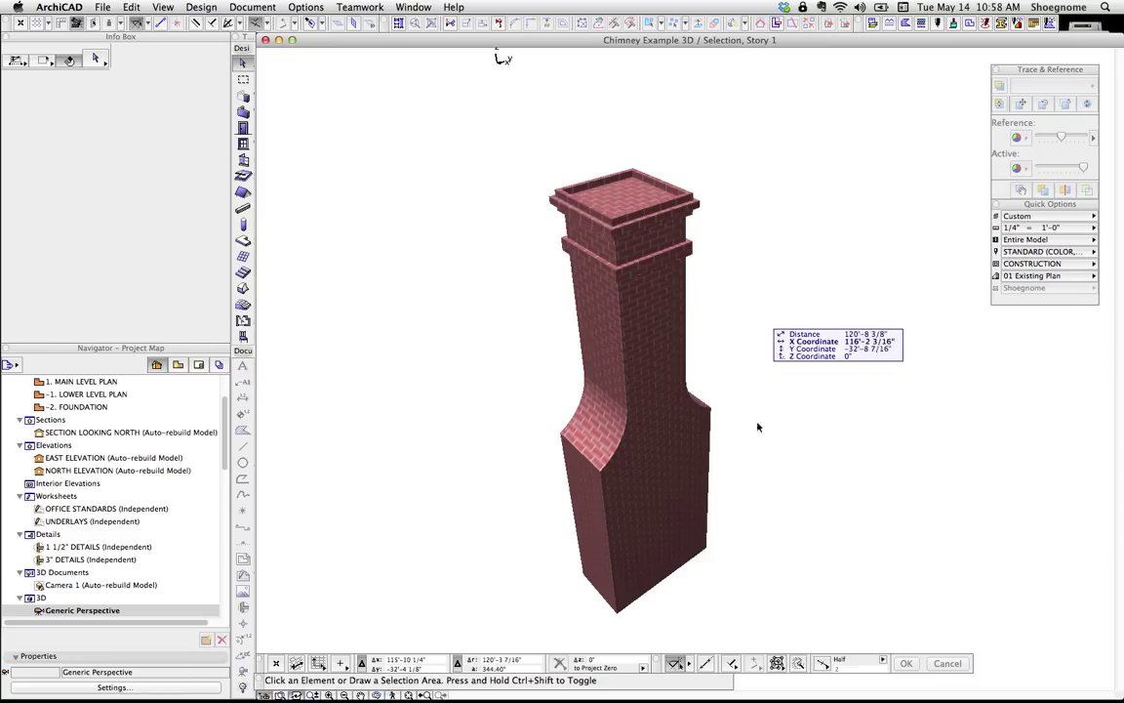
- Extrude the two morph profiles beside the circular brick slab around its whole edge with the Tube command and Magic Wand
scroll(813, 291, "down", 2)
middle_click_drag(813, 291, 563, 293, "shift")
scroll(600, 374, "up", 1)
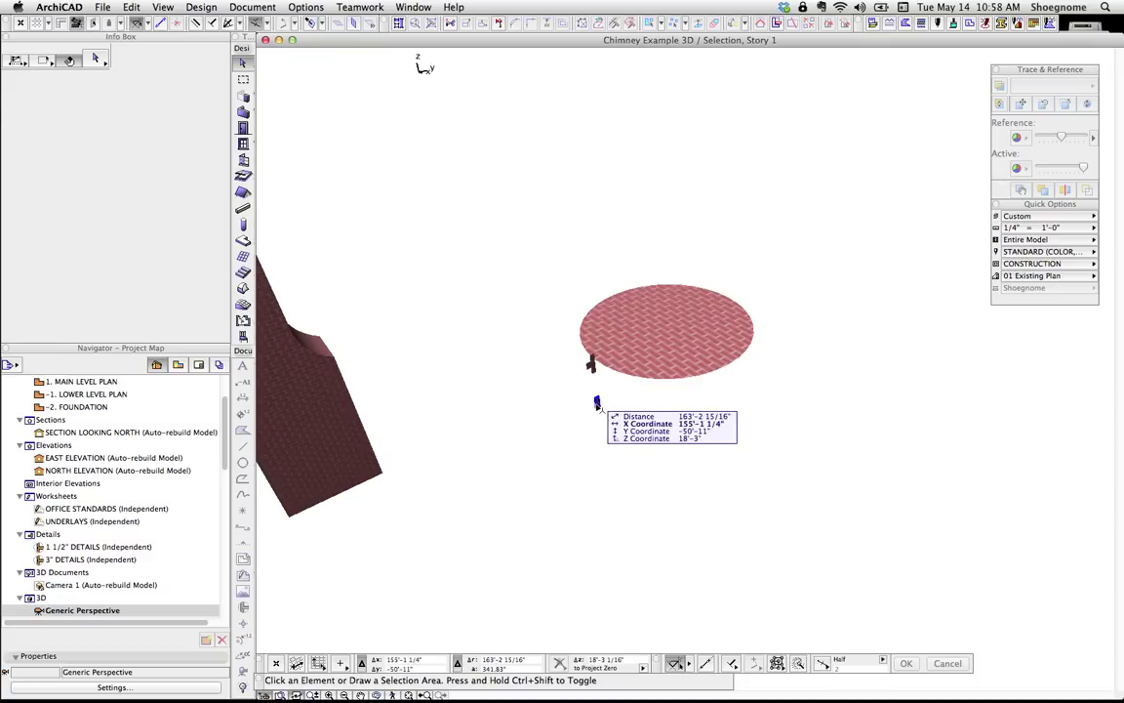
left_click(596, 403)
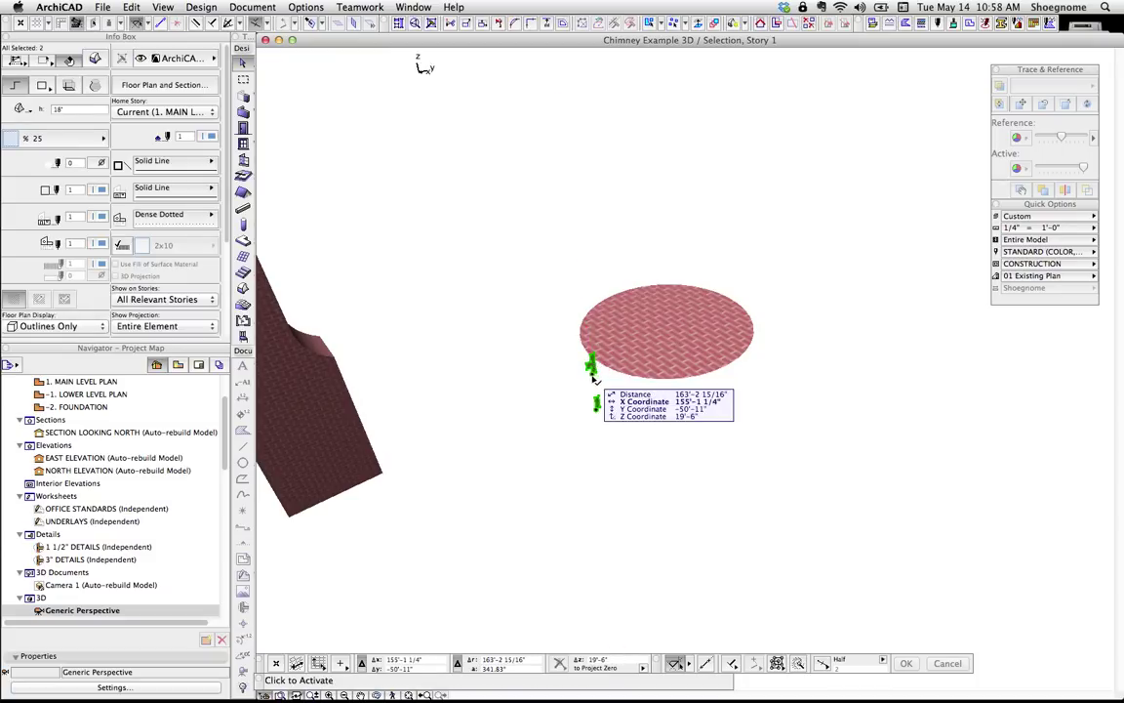
left_click(592, 378)
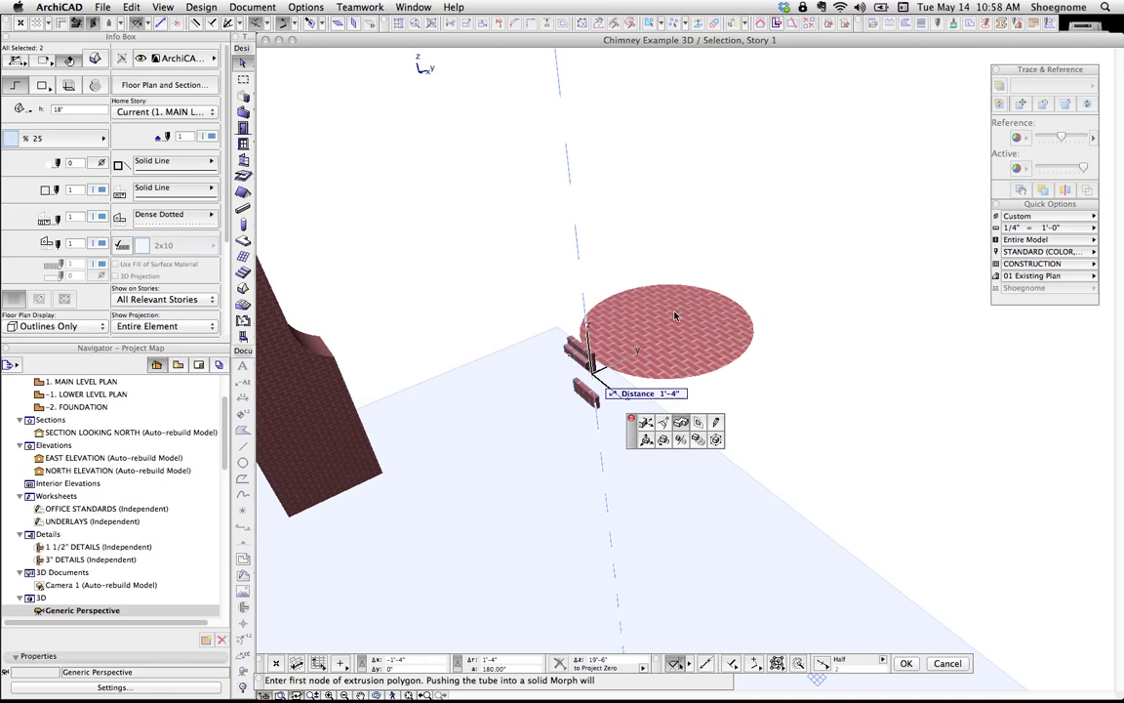
key("Escape")
left_click(676, 313)
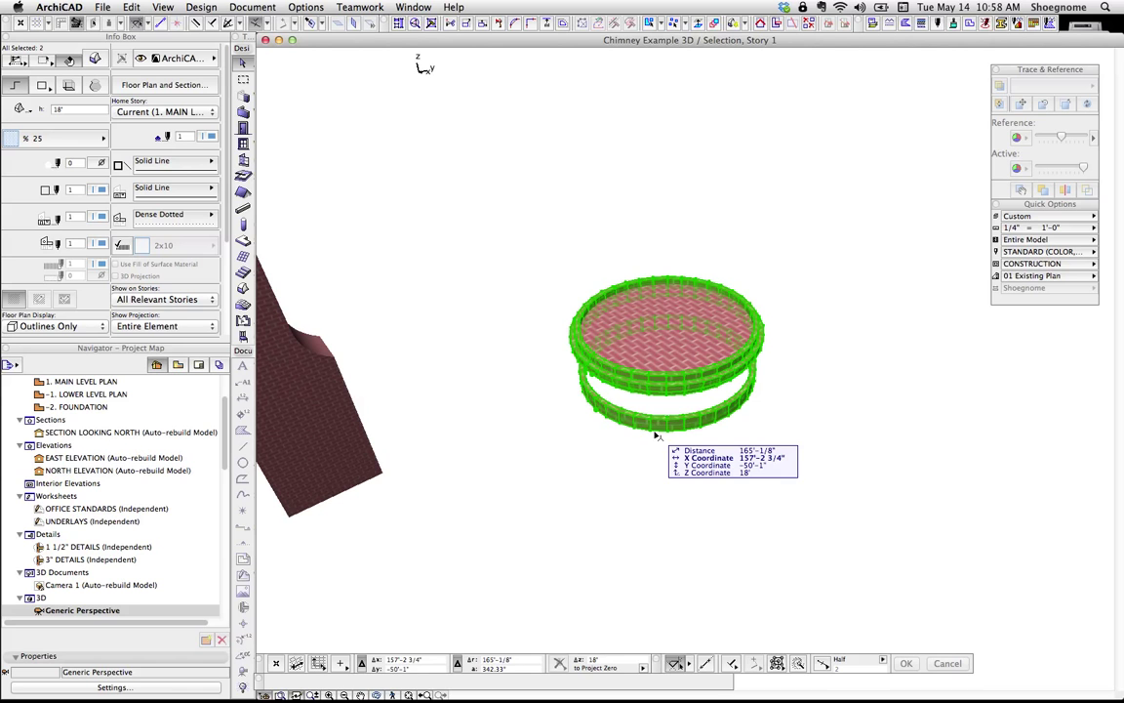
left_click(587, 453)
- Extrude the upper morph profile at the irregular polygonal slab's corner around the slab's entire outline with the Tube command and Magic Wand
middle_click_drag(587, 458, 540, 251)
scroll(641, 345, "down", 4)
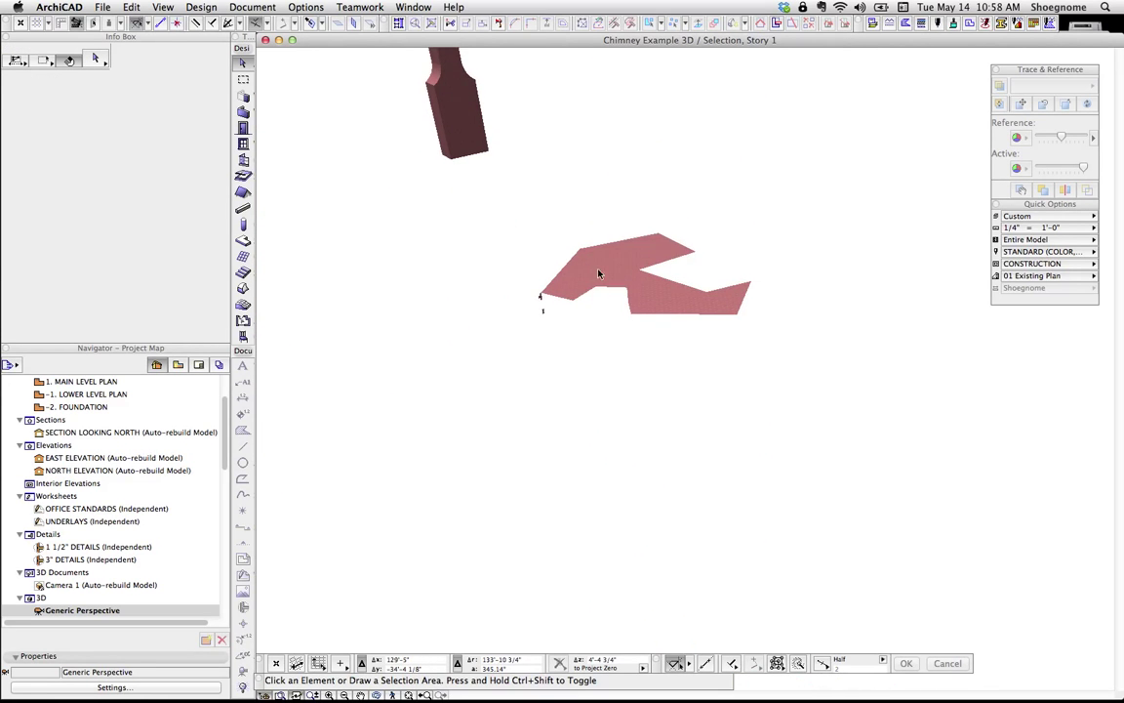
scroll(547, 277, "up", 5)
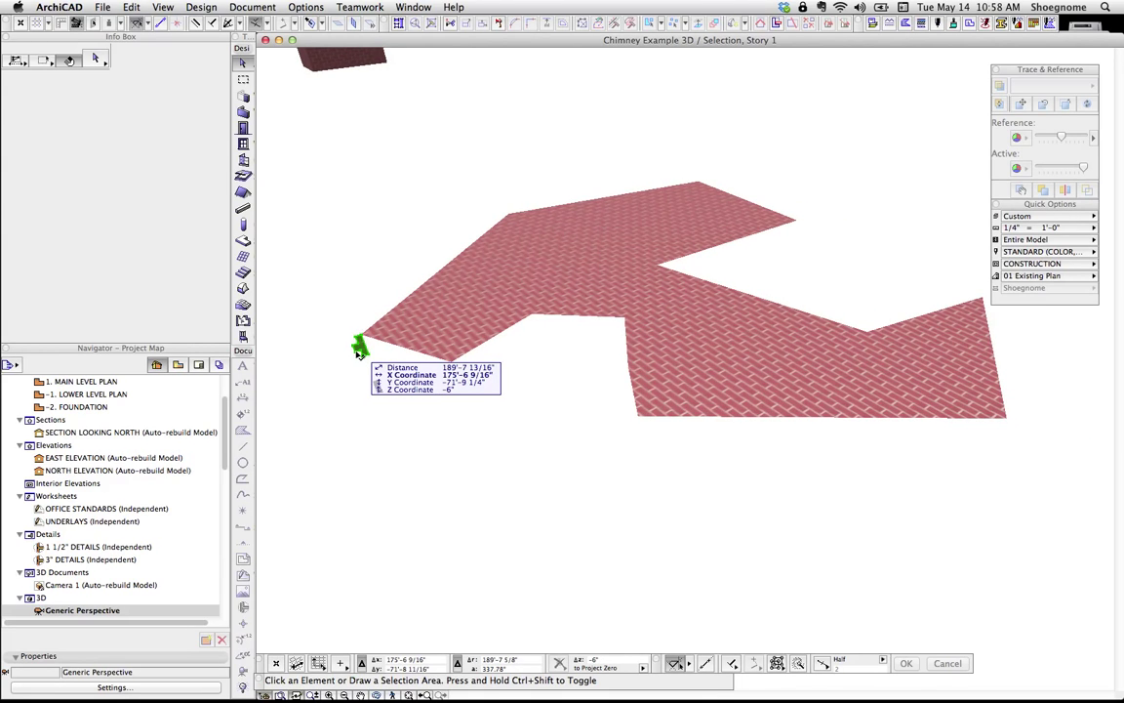
left_click(358, 350)
left_click(358, 349)
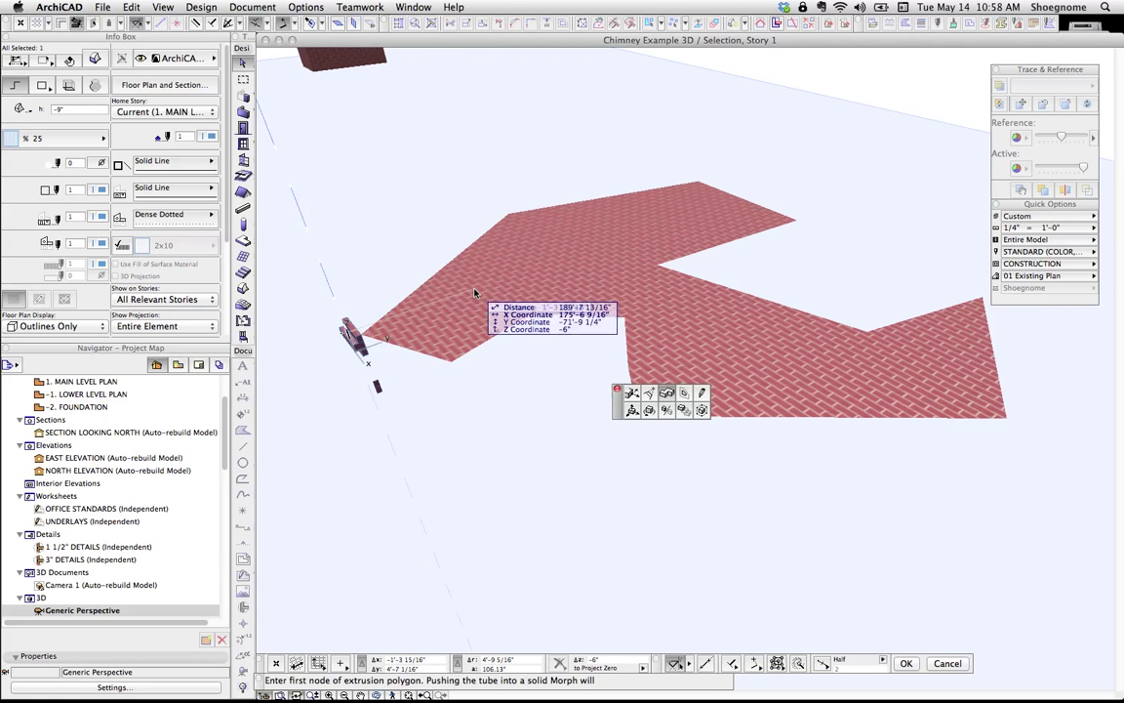
key("Escape")
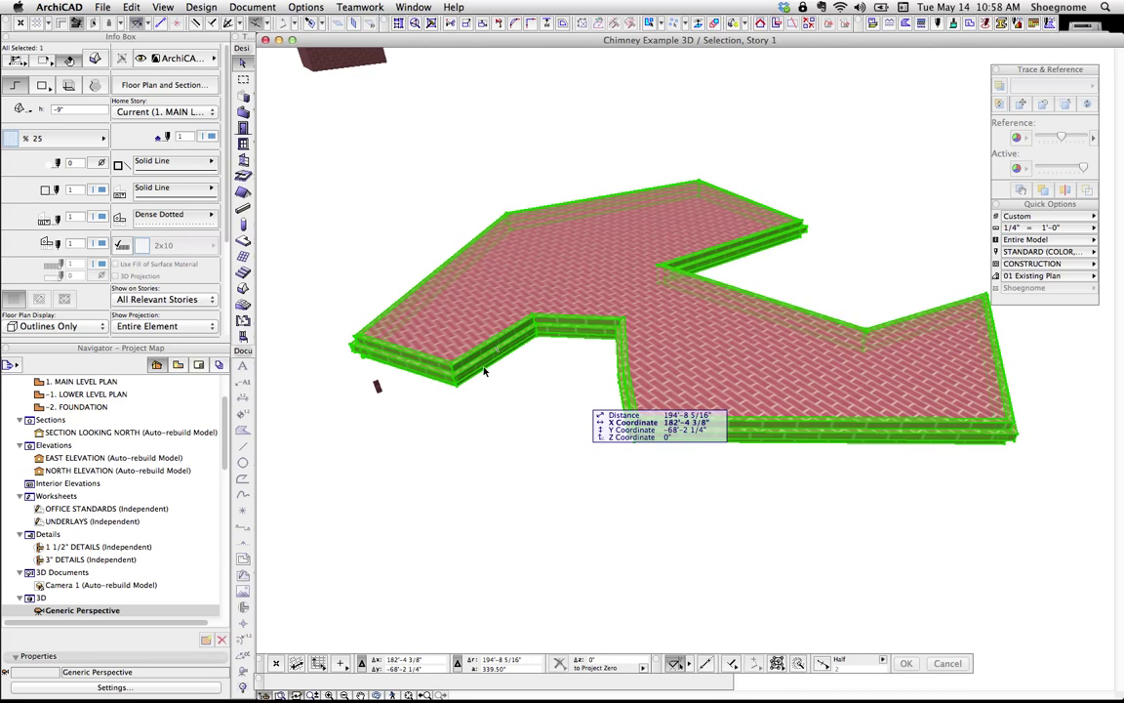
key("Escape")
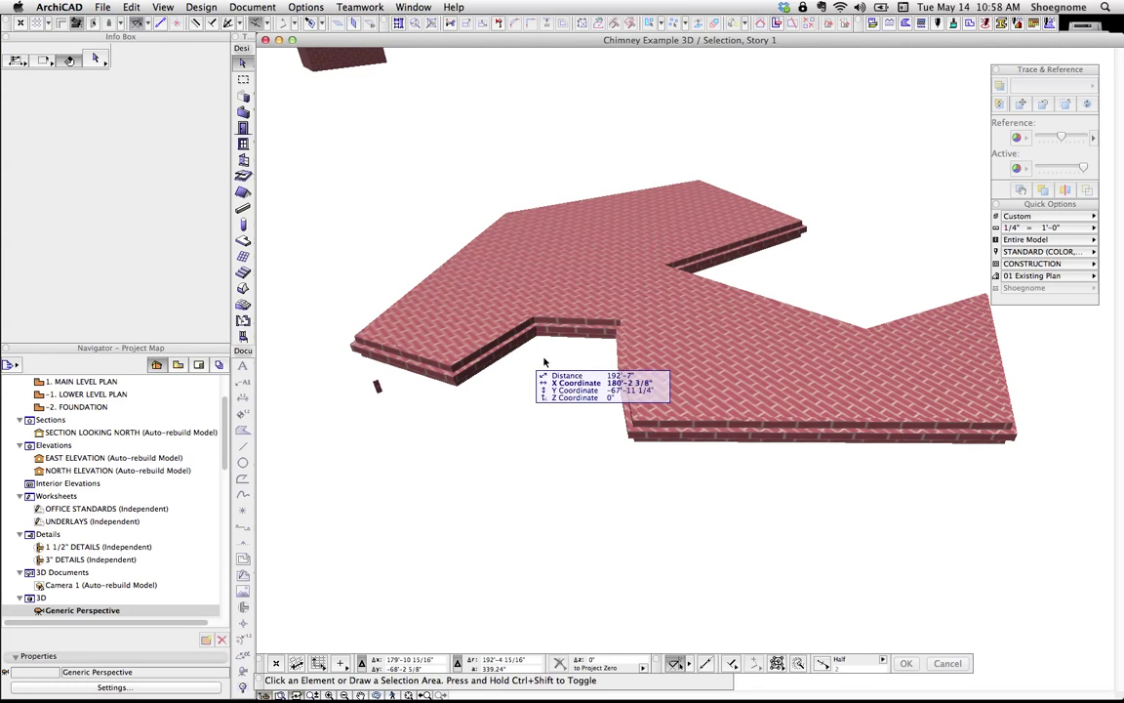
left_click(493, 355)
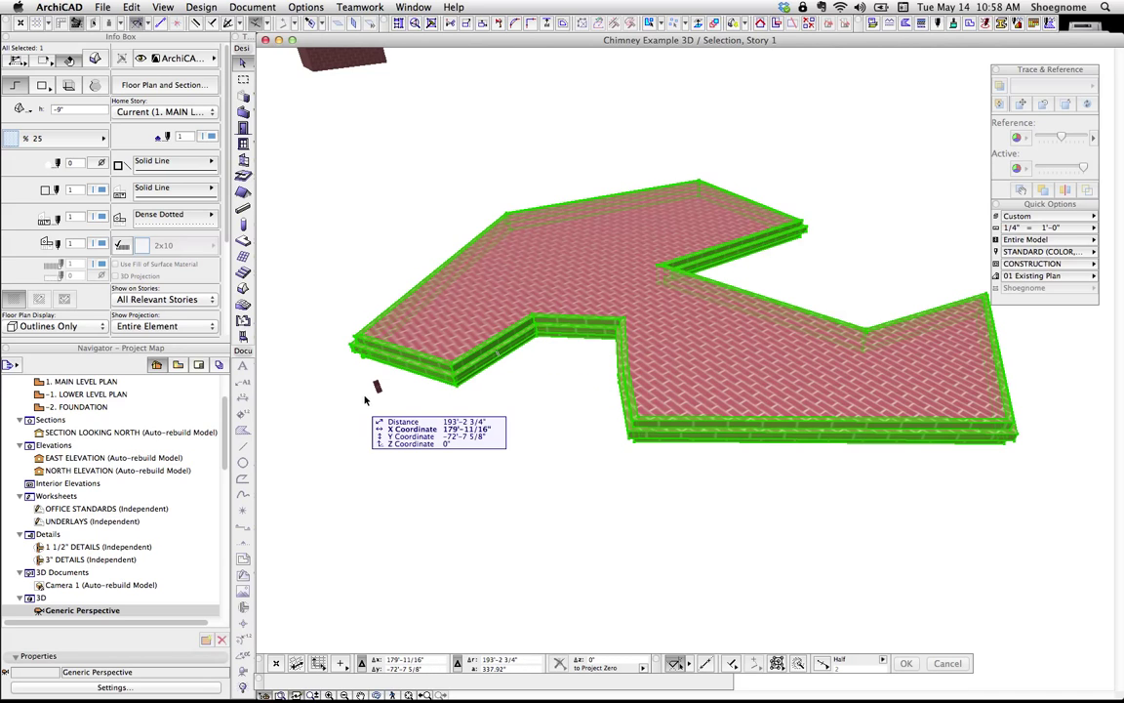
left_click(406, 380)
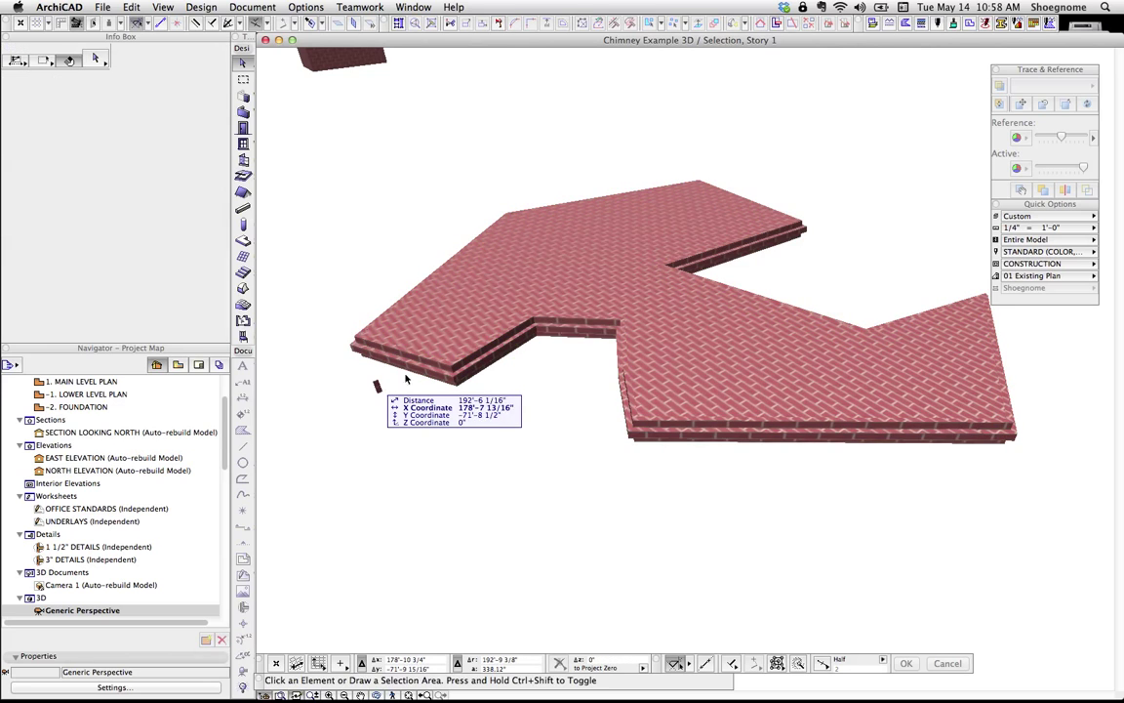
- Try to extrude the detached lower morph profile around the irregular slab's outline with the Tube command
left_click(379, 387)
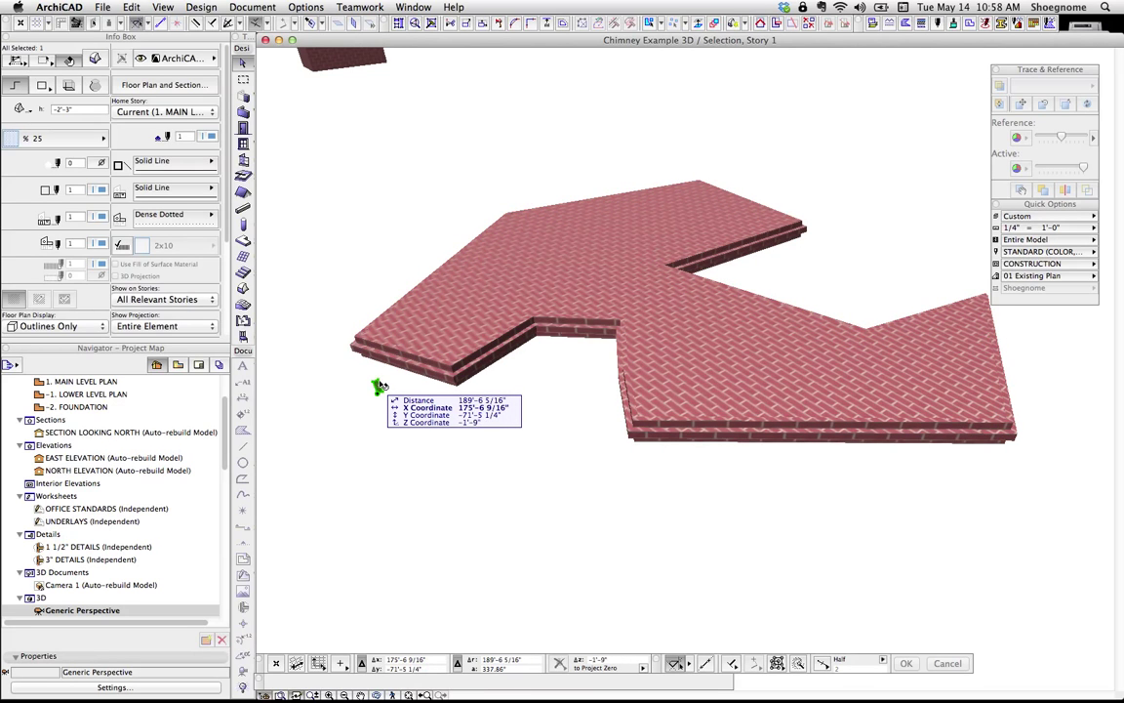
left_click(378, 388)
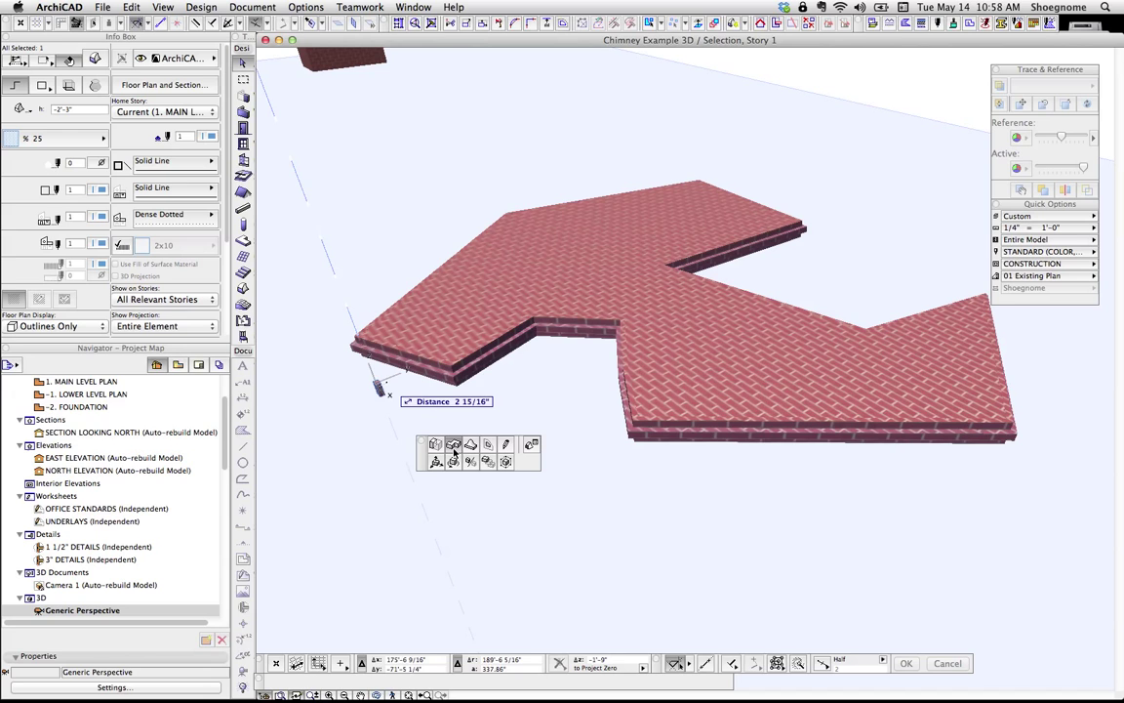
left_click(453, 445)
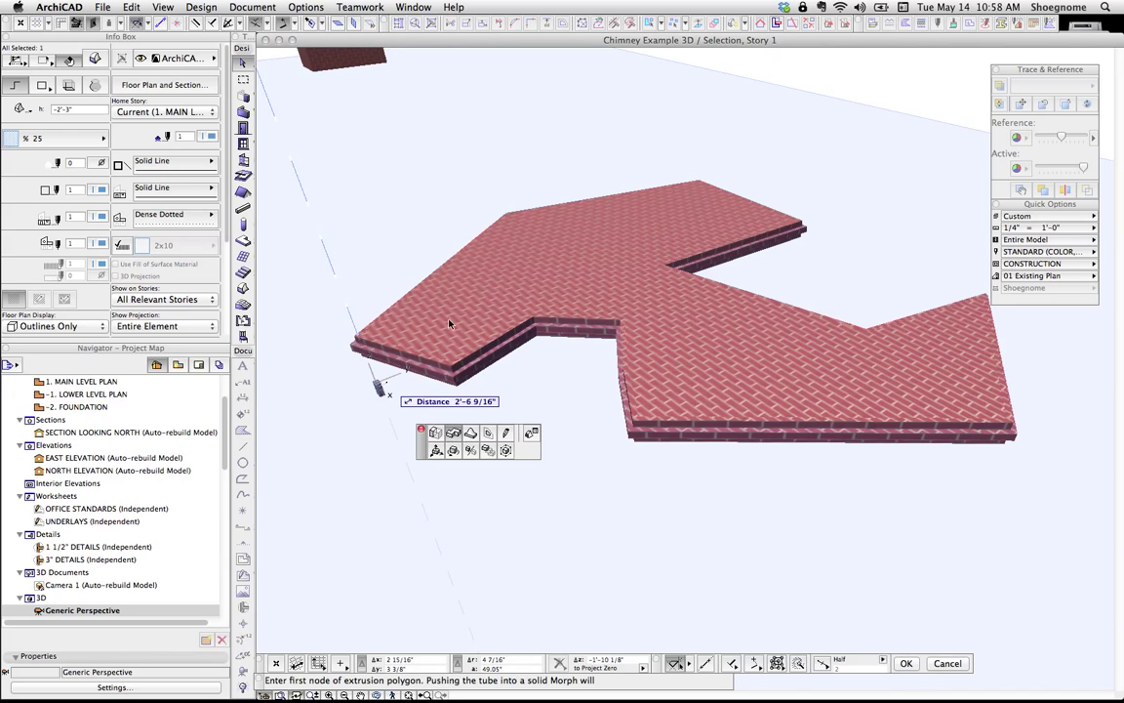
left_click(384, 388)
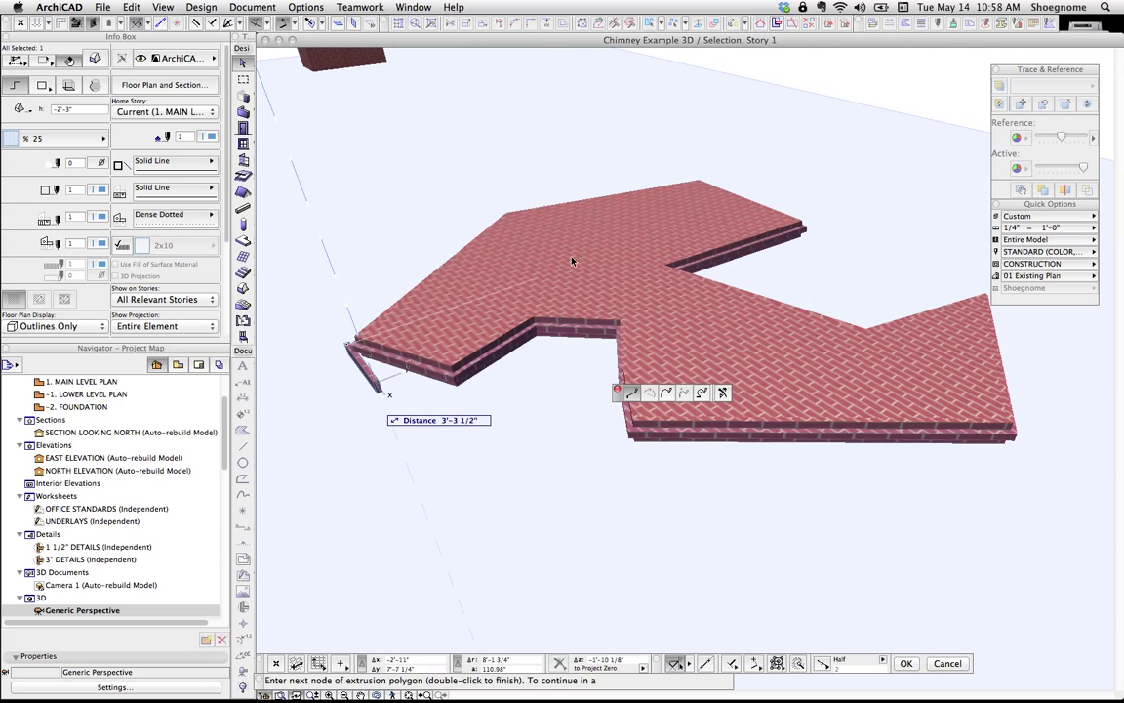
left_click(350, 346)
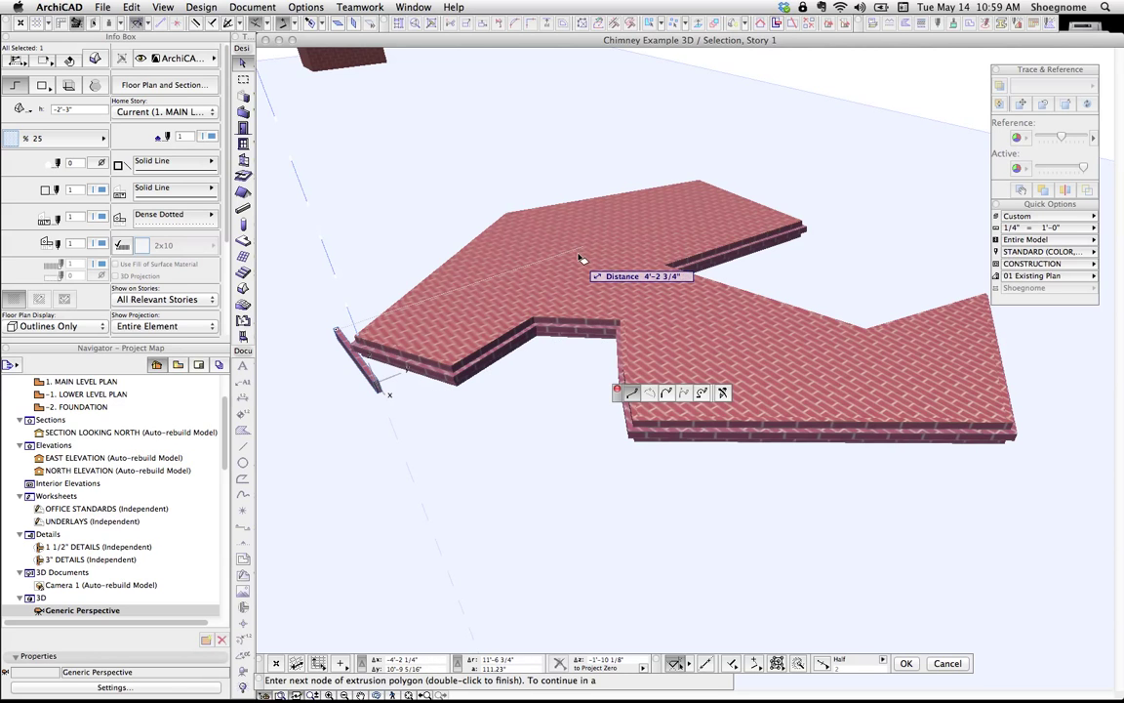
key("BackSpace")
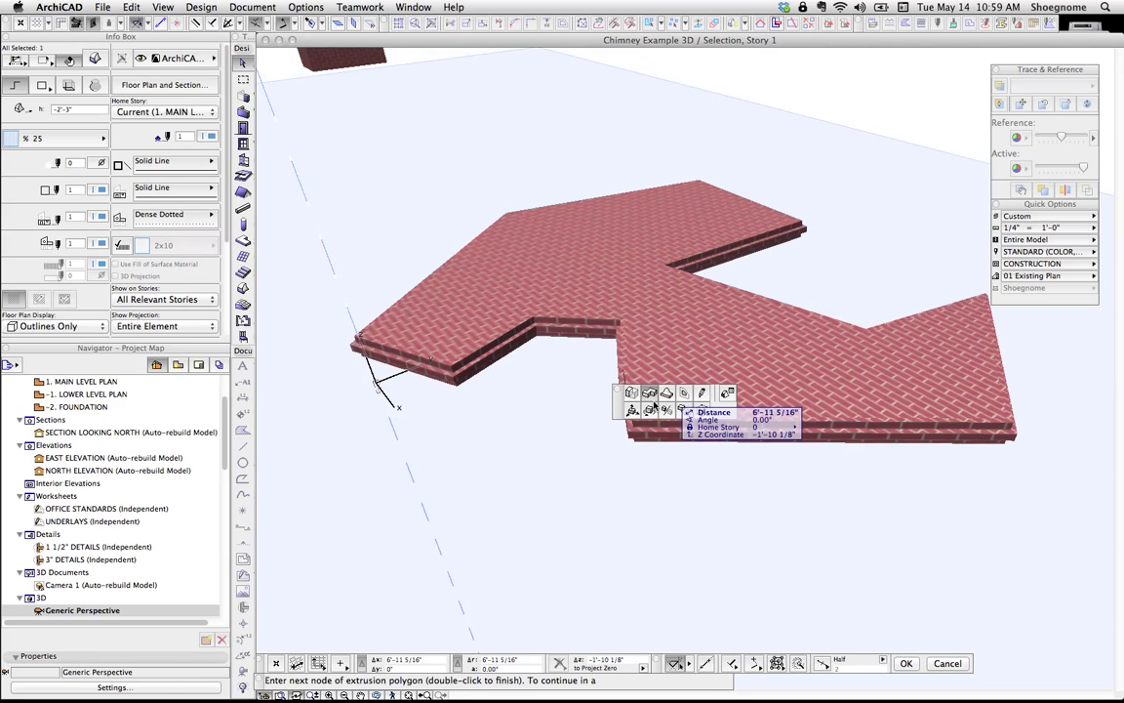
left_click(540, 239)
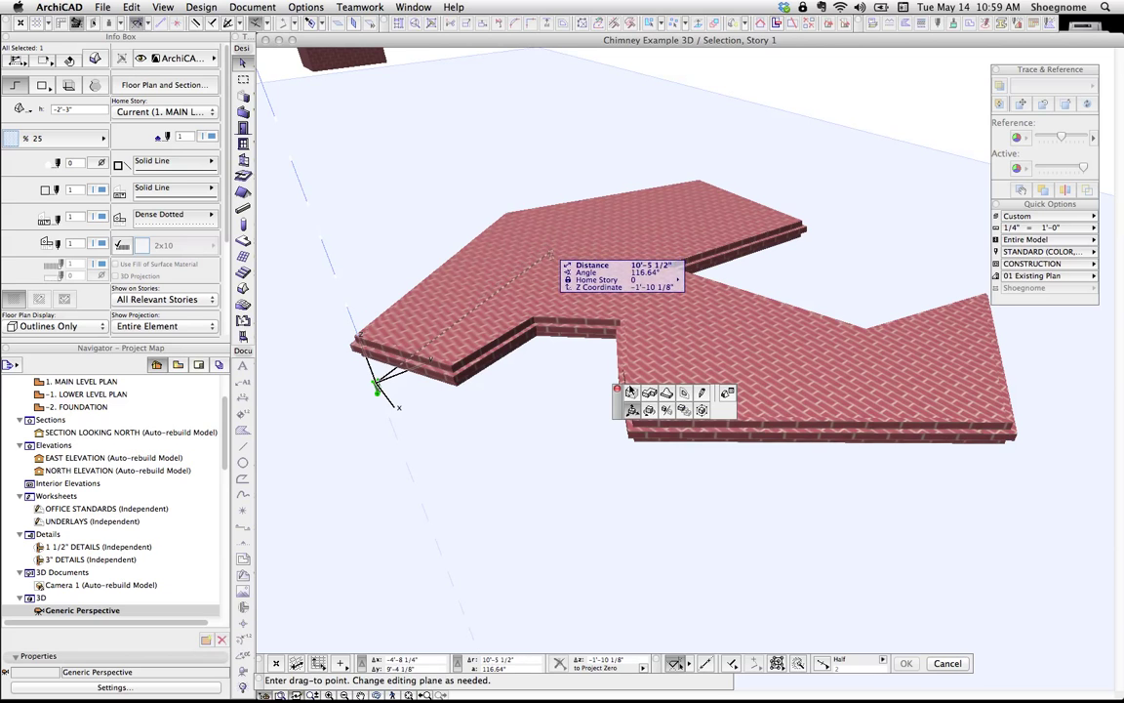
left_click(579, 261)
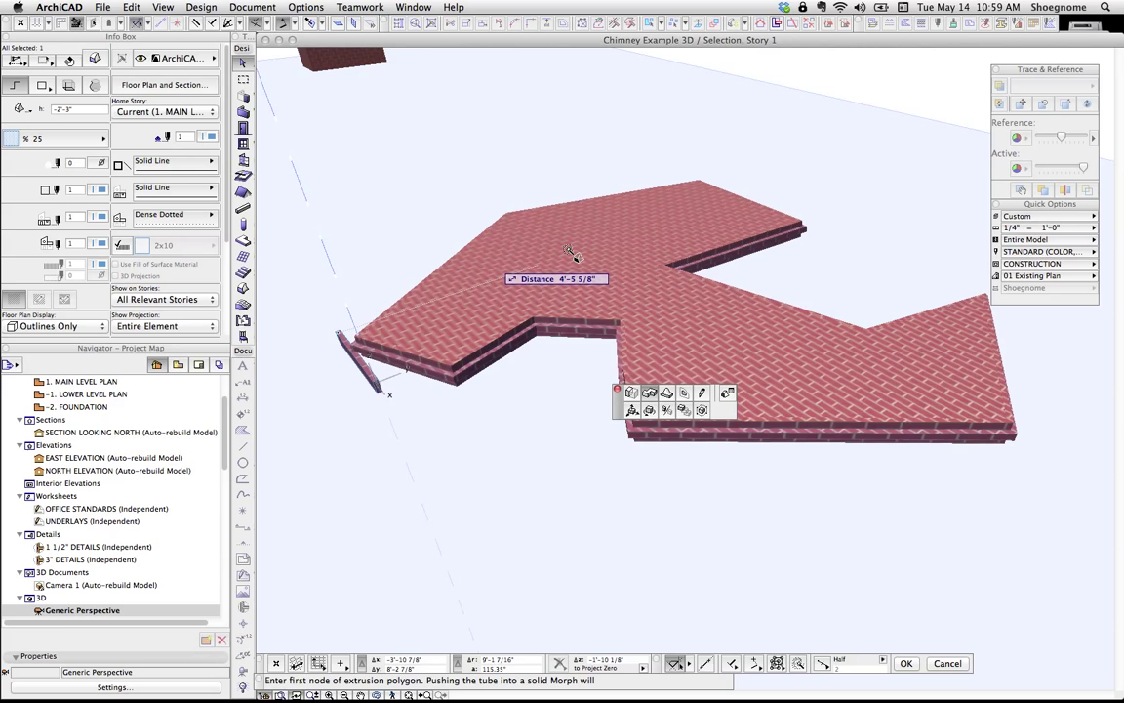
key("Escape")
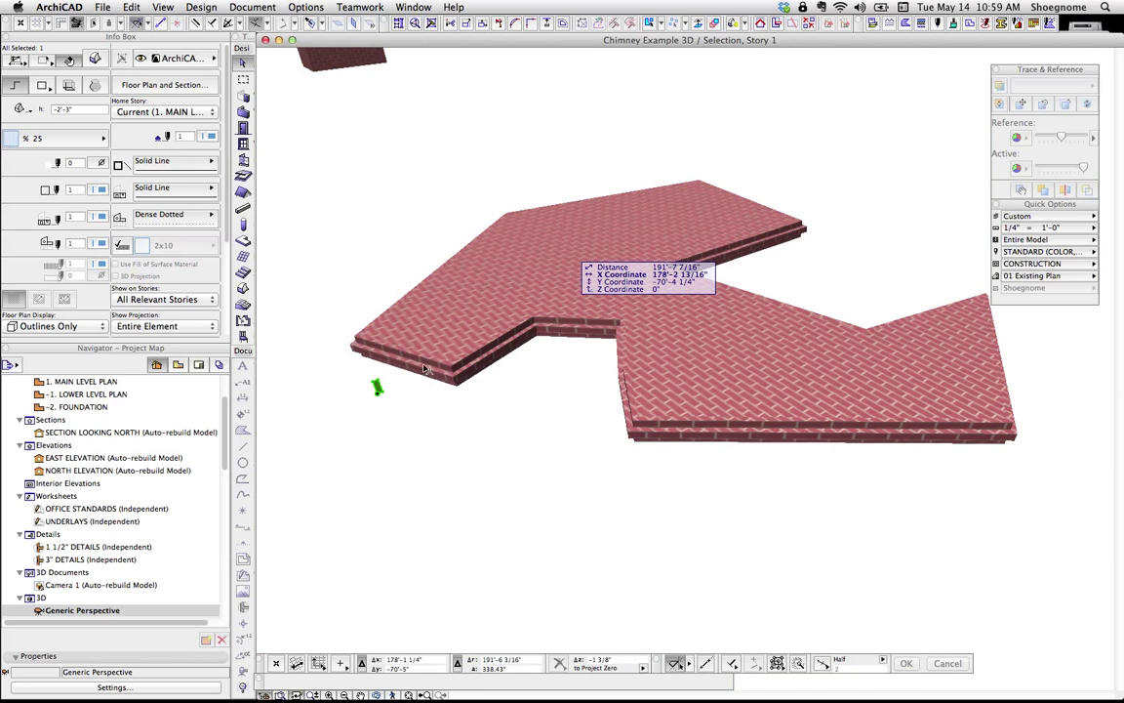
left_click(369, 425)
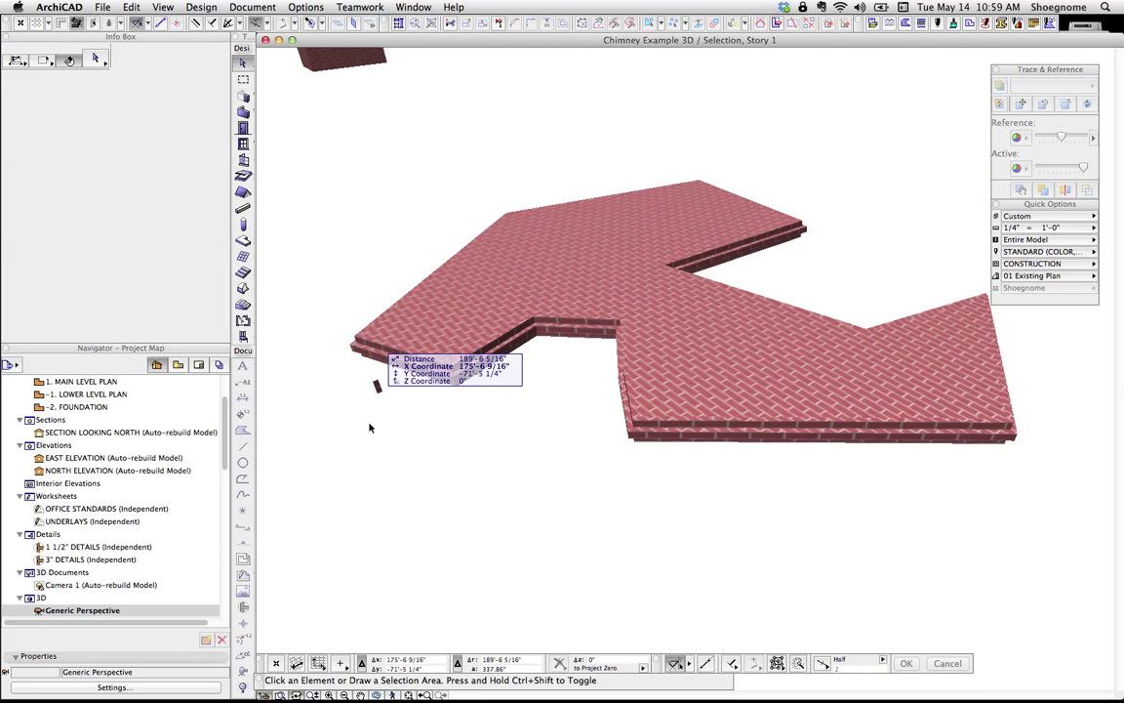
key("super+a")
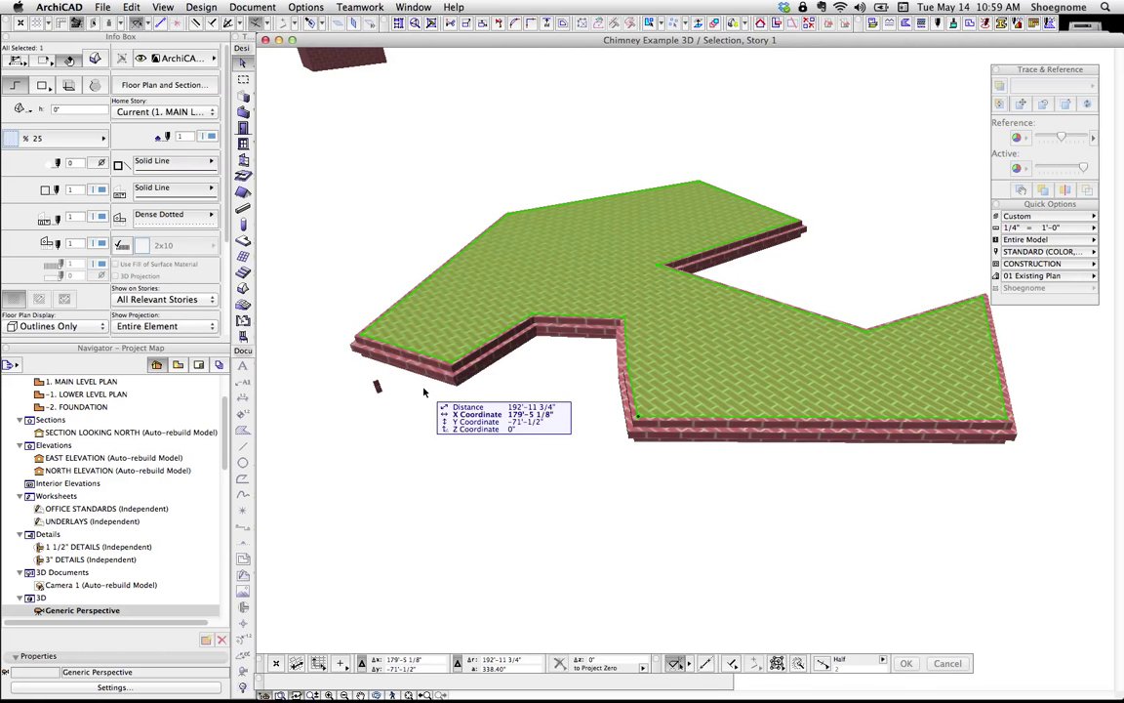
scroll(461, 131, "down", 3)
middle_click_drag(452, 138, 609, 302)
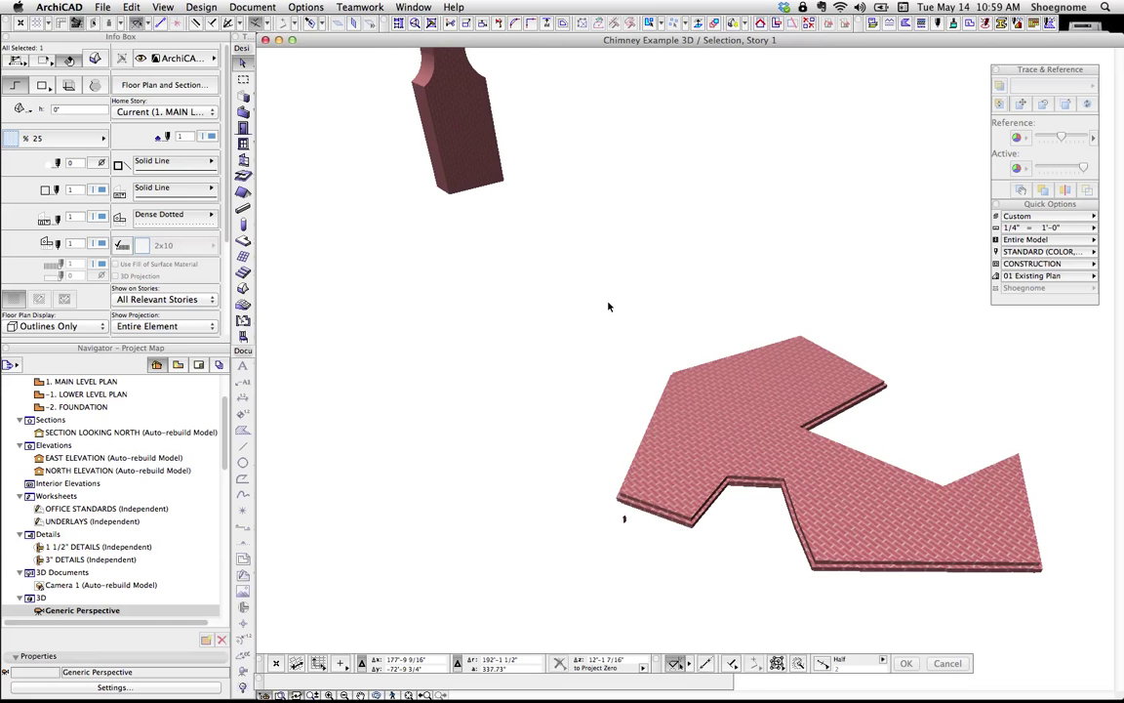
middle_click_drag(554, 254, 517, 314, "shift")
left_click(518, 311)
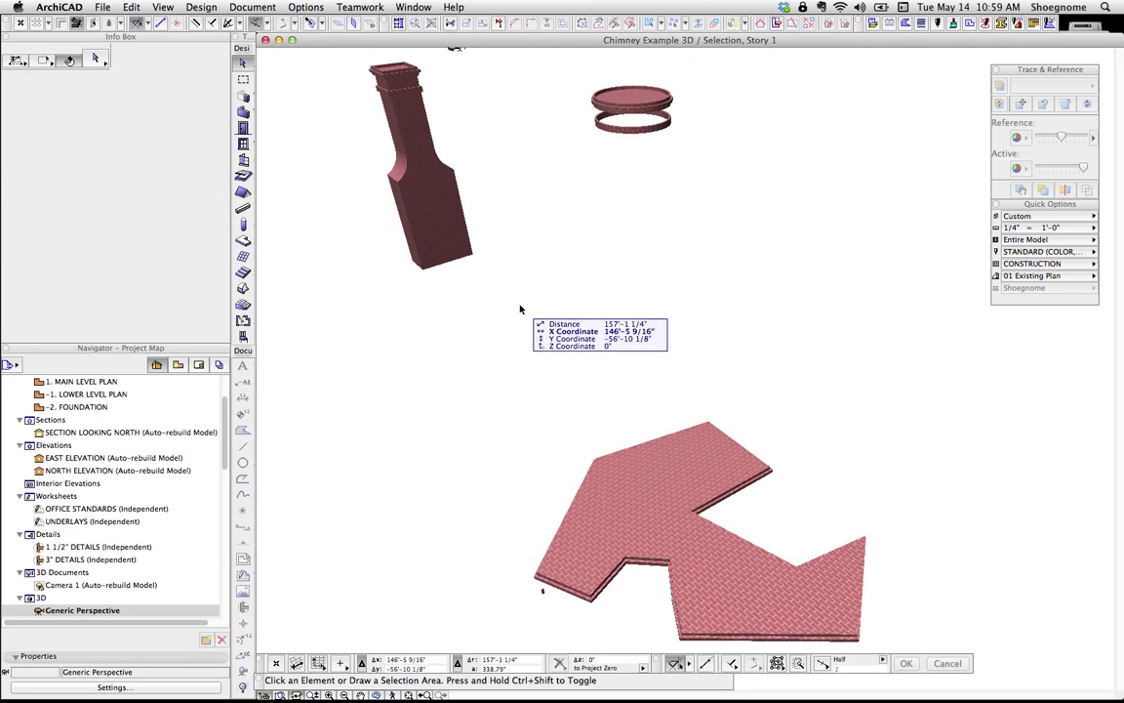